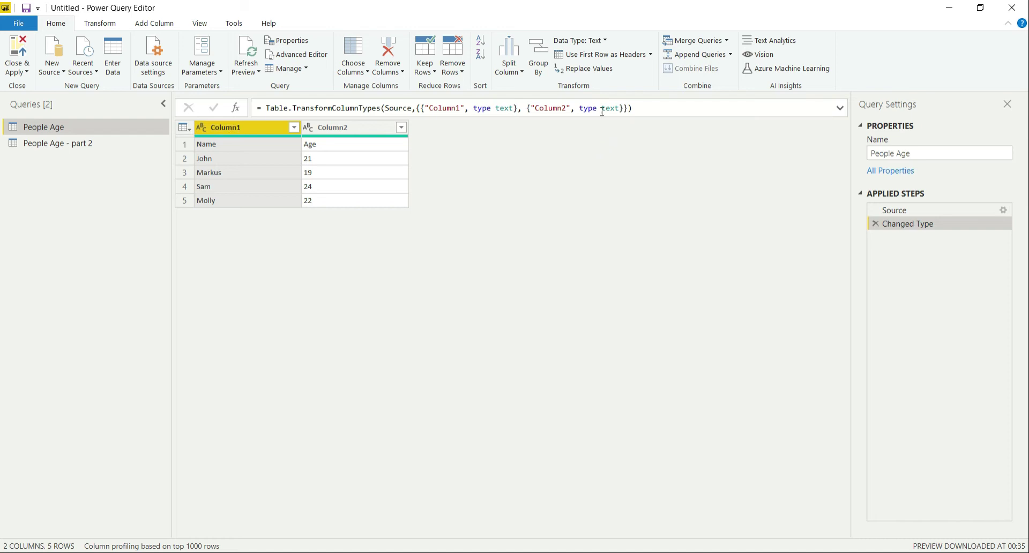
Promote the first row so Name and Age become the People Age headers, then select both columns
click(651, 55)
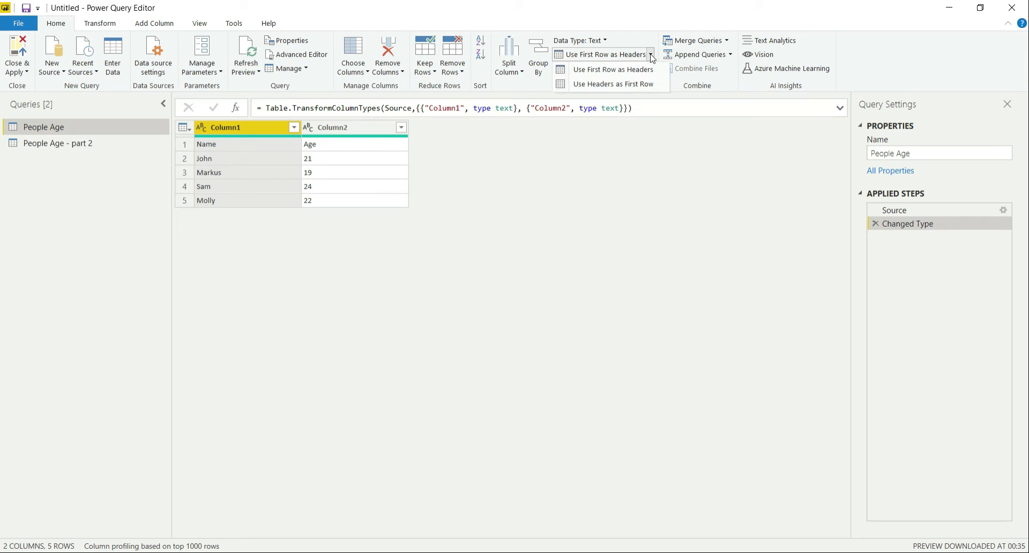
click(632, 76)
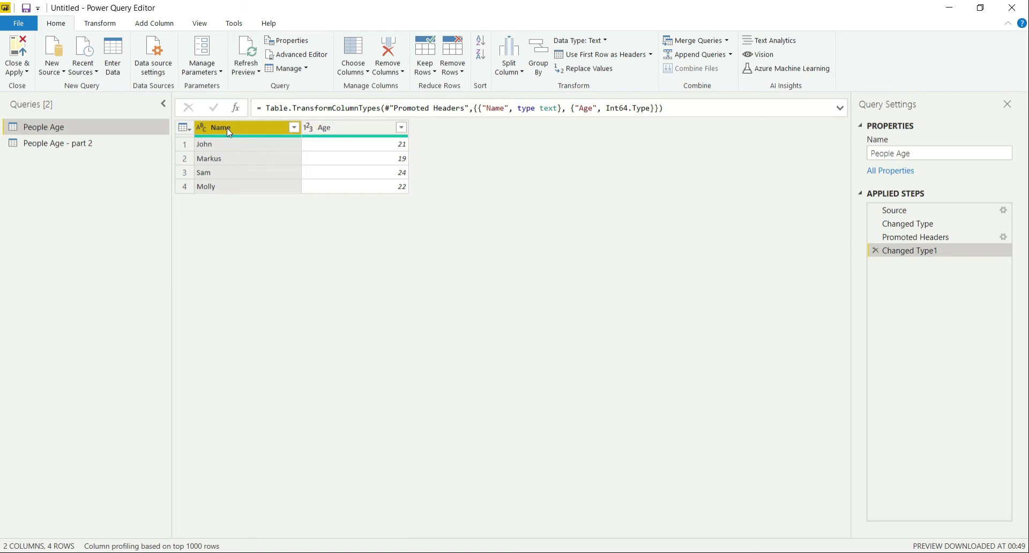
ctrl+click(310, 129)
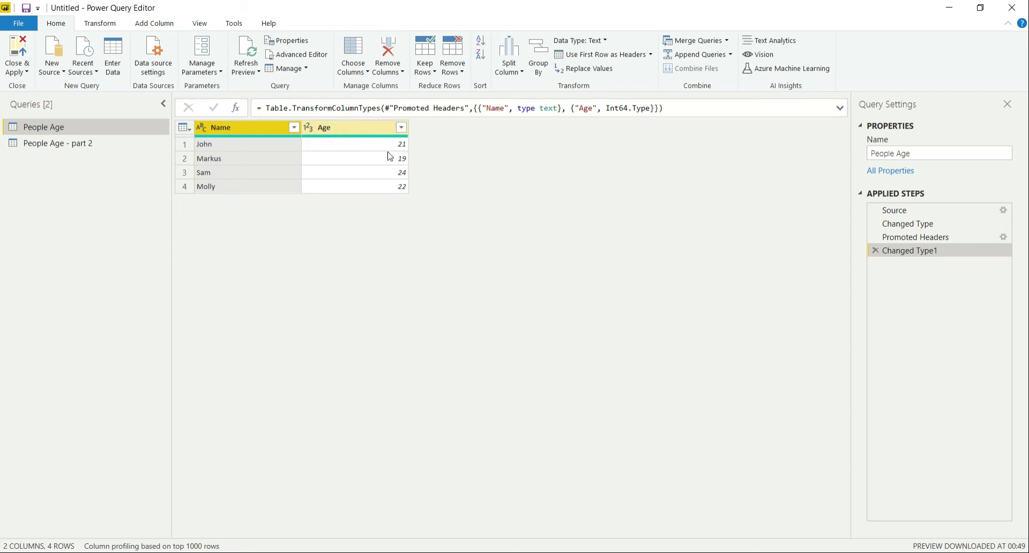
Compare the earlier Changed Type step, then demote the Name and Age headers back into row 1
click(918, 224)
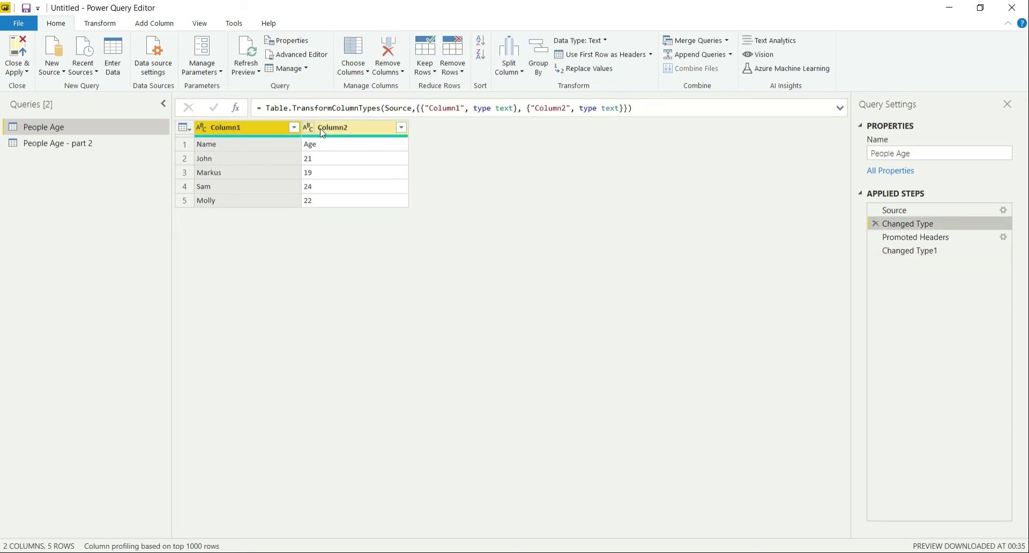
click(916, 251)
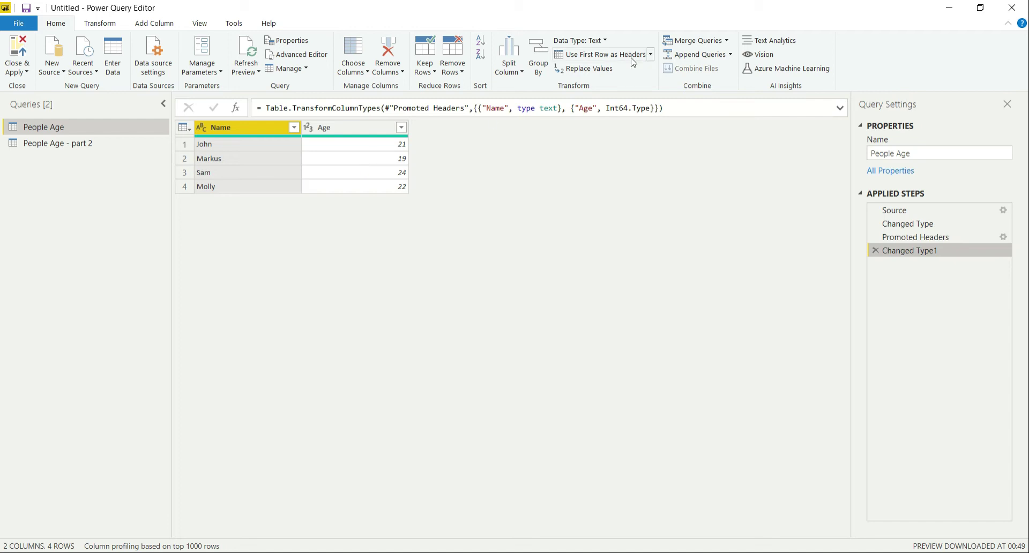
click(650, 55)
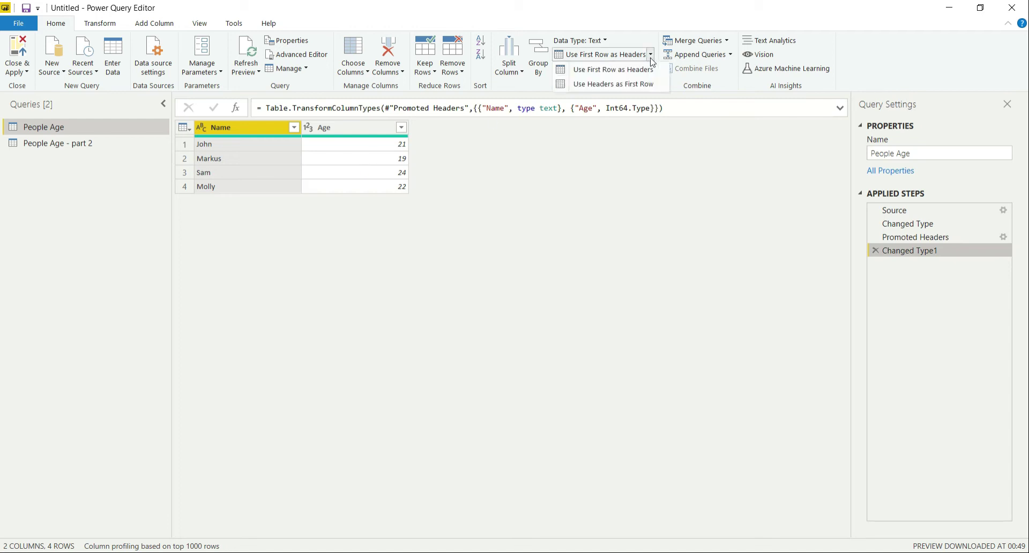
click(627, 87)
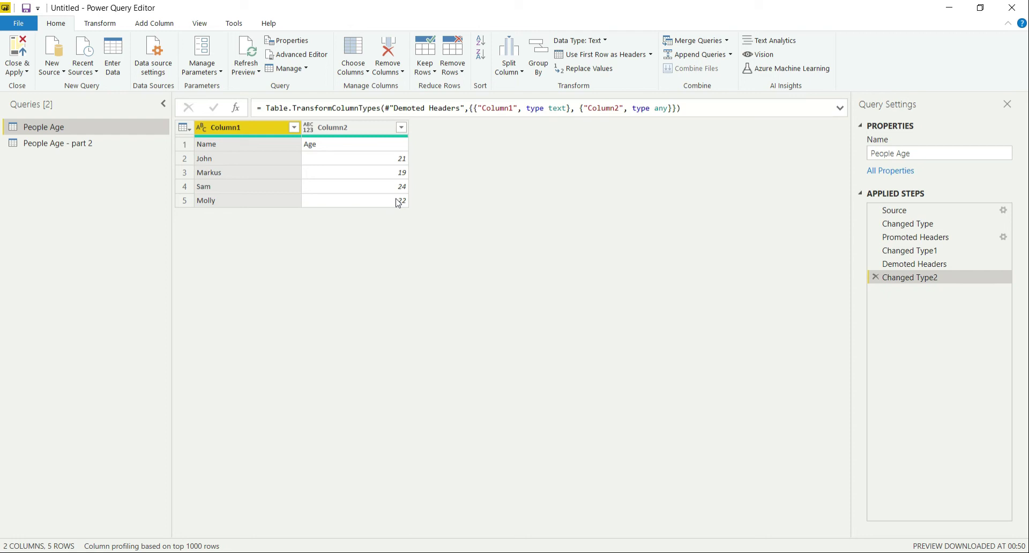
Promote the first row to headers repeatedly through John/21, Markus/19 and Sam/24 until Molly/22 head an empty table
click(651, 56)
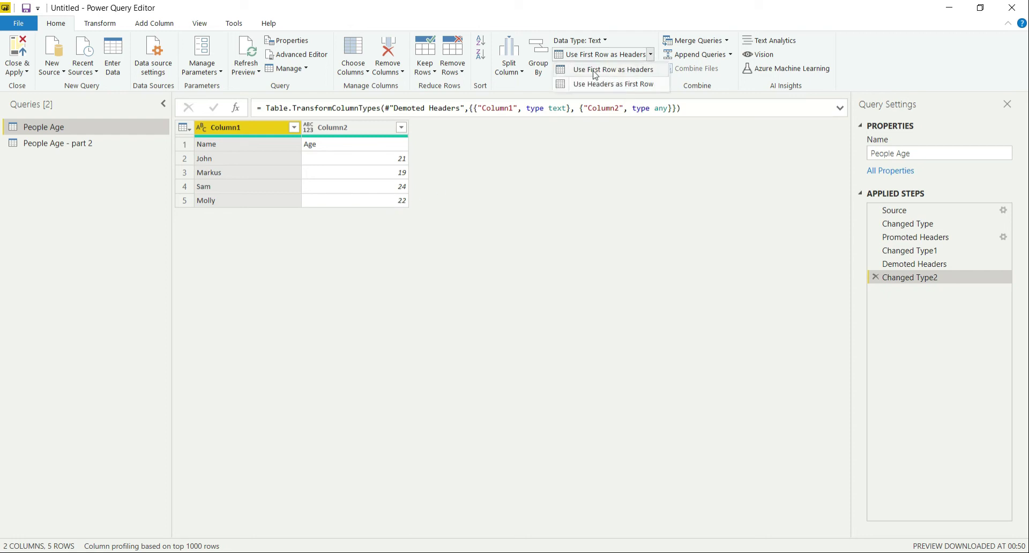
click(595, 73)
click(651, 56)
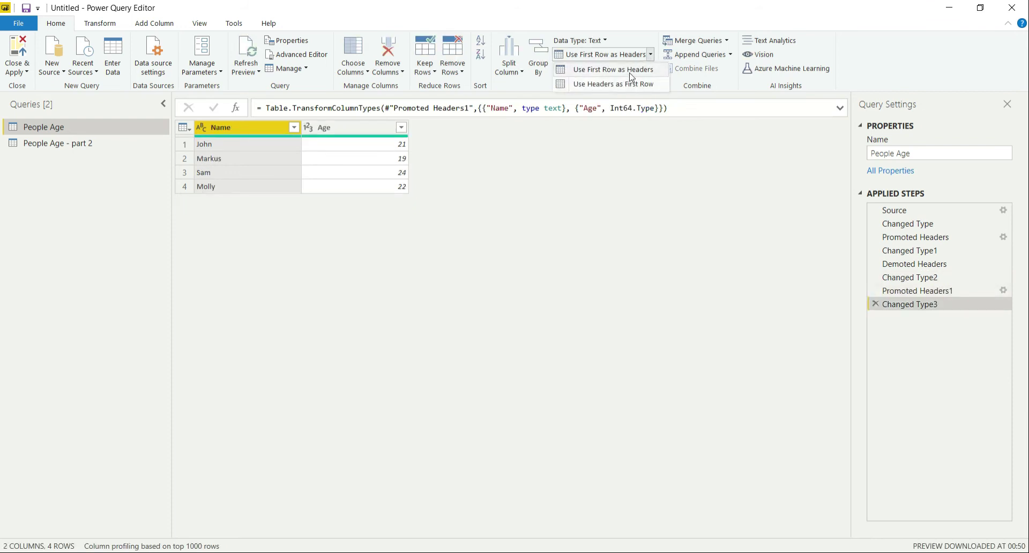
click(632, 72)
click(652, 55)
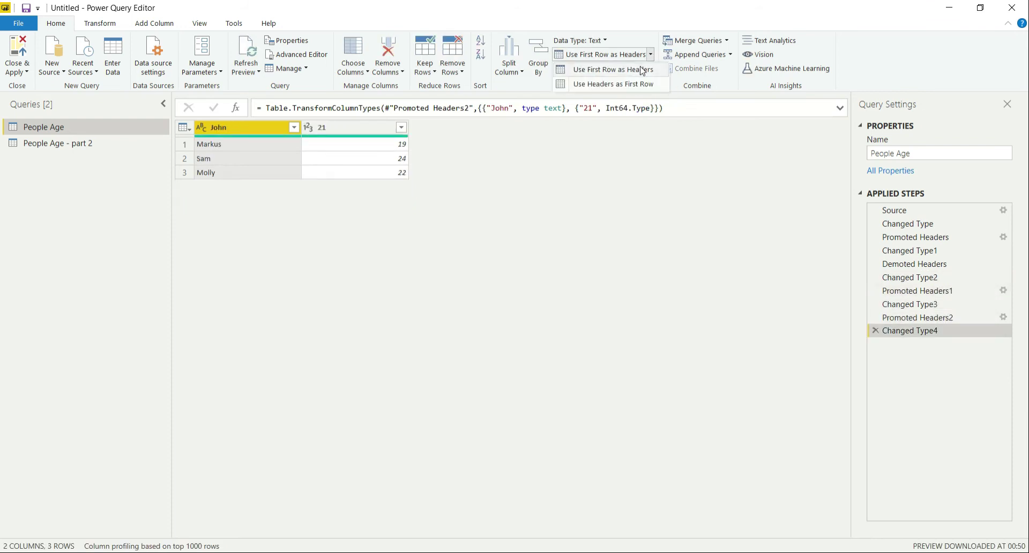
click(642, 70)
click(651, 55)
click(645, 69)
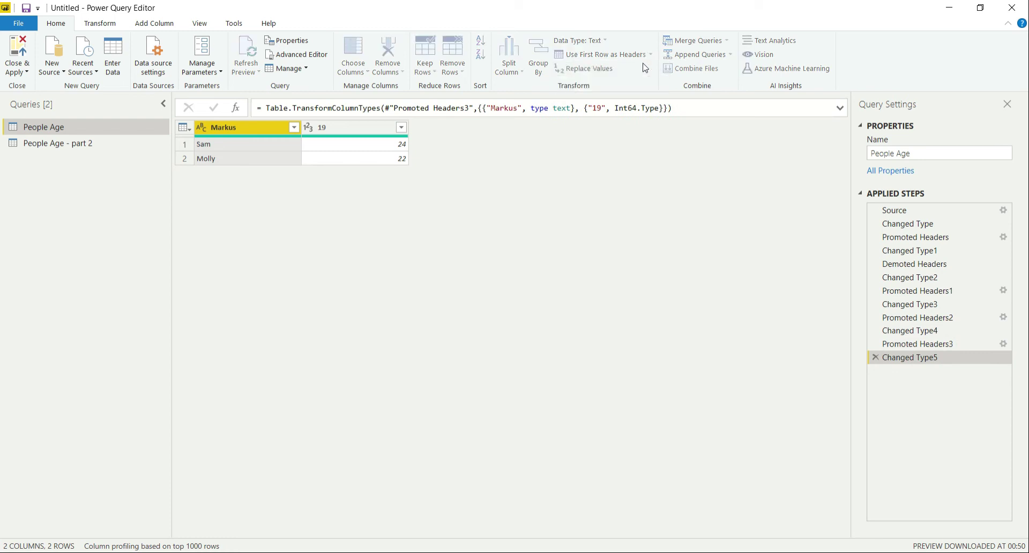
click(651, 55)
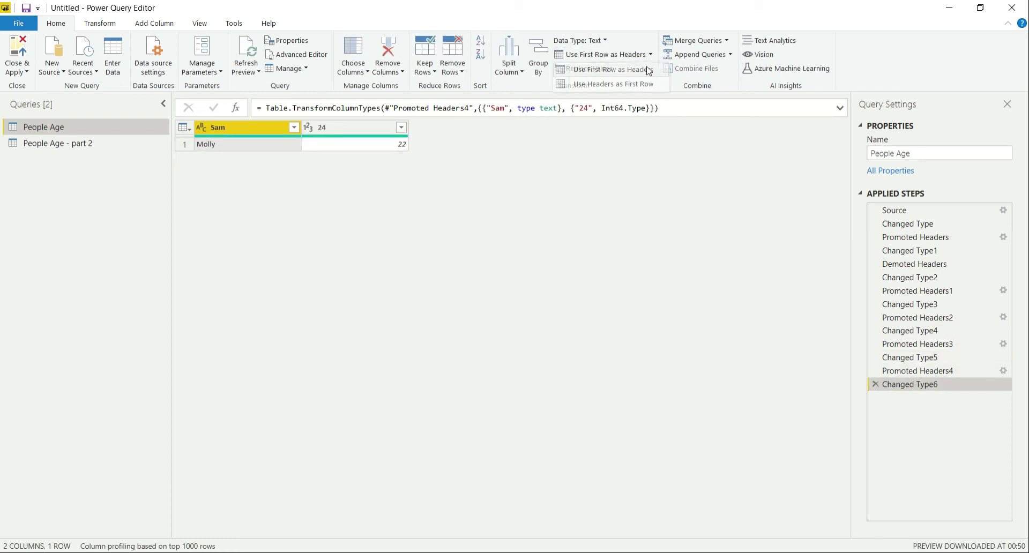
click(649, 70)
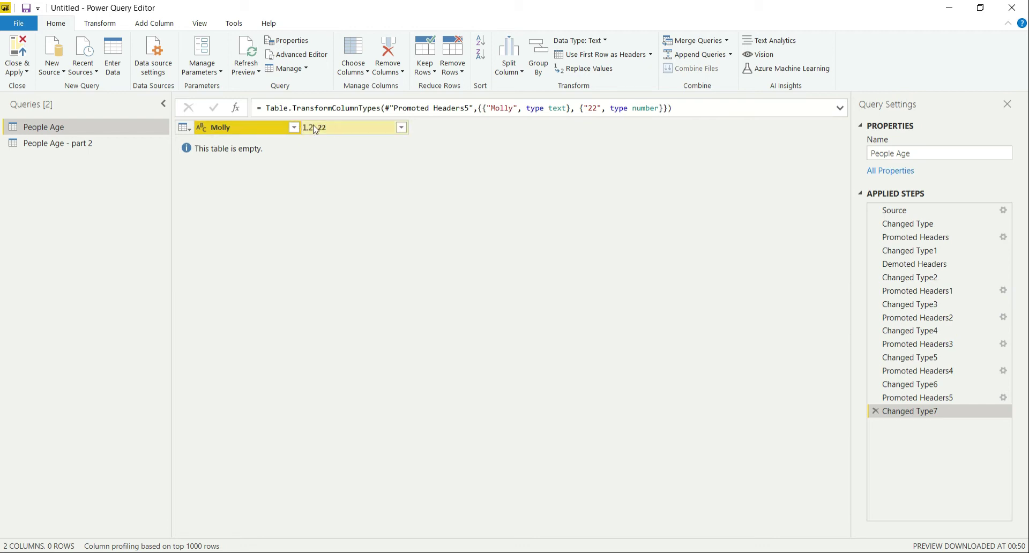
Promote headers once more on the empty table, then preview Changed Type6 with Sam and 24 headers
click(651, 54)
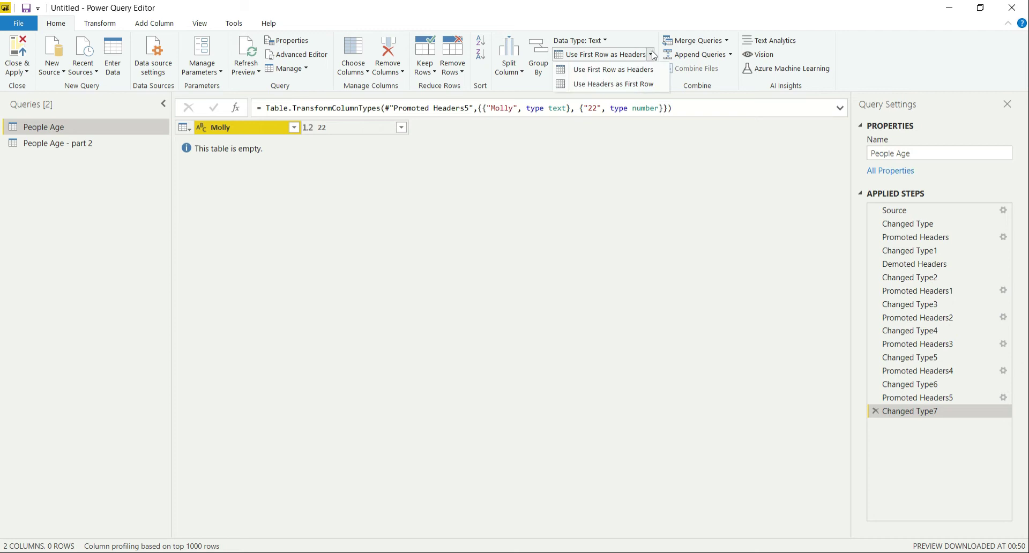
click(646, 70)
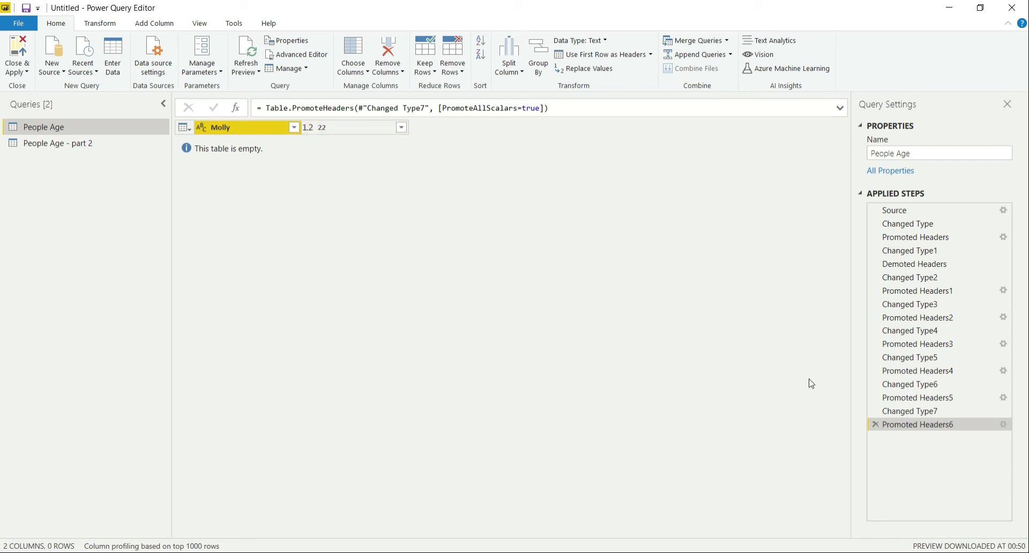
click(917, 386)
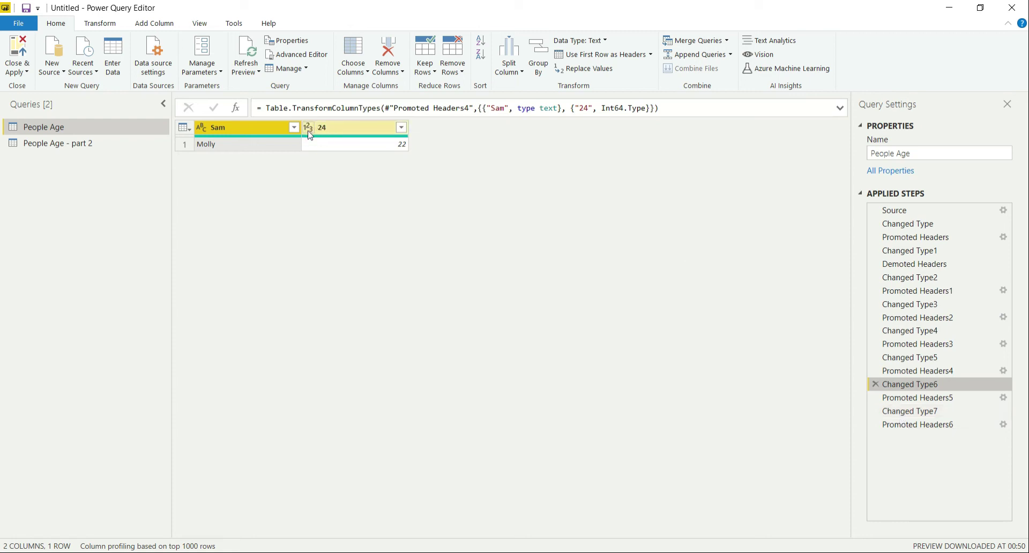
Review the Changed Type7 and Promoted Headers6 steps, then switch to the People Age - part 2 query
click(932, 410)
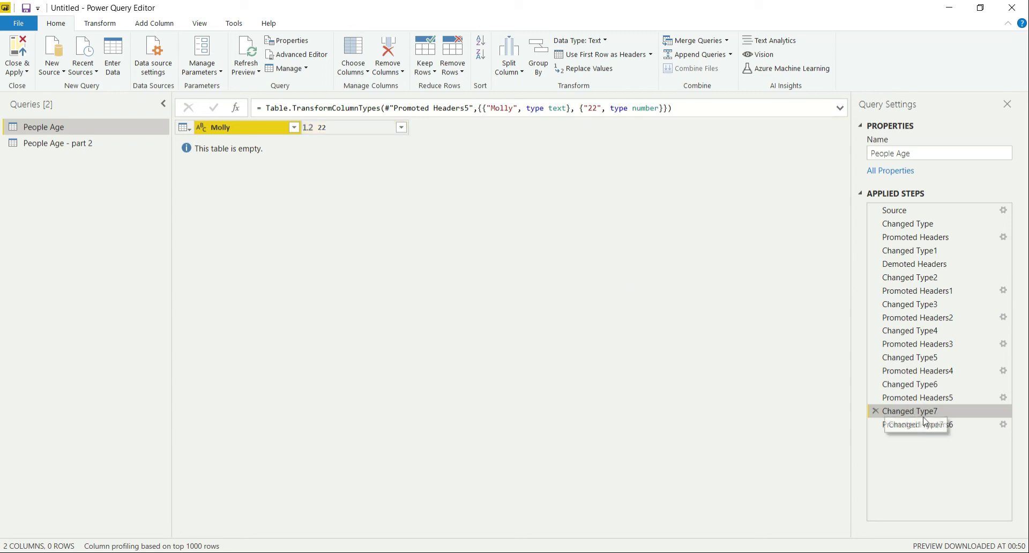
click(941, 425)
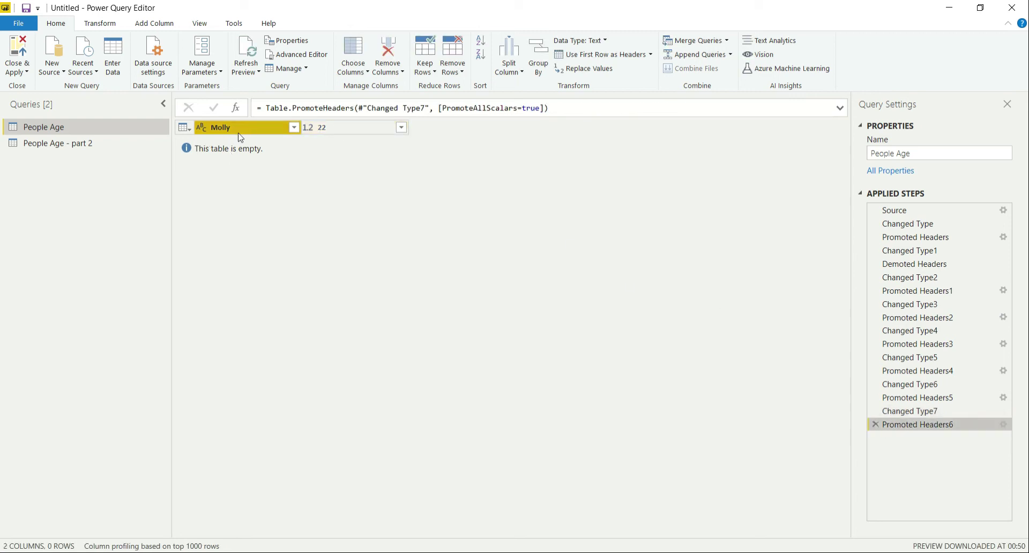
click(650, 54)
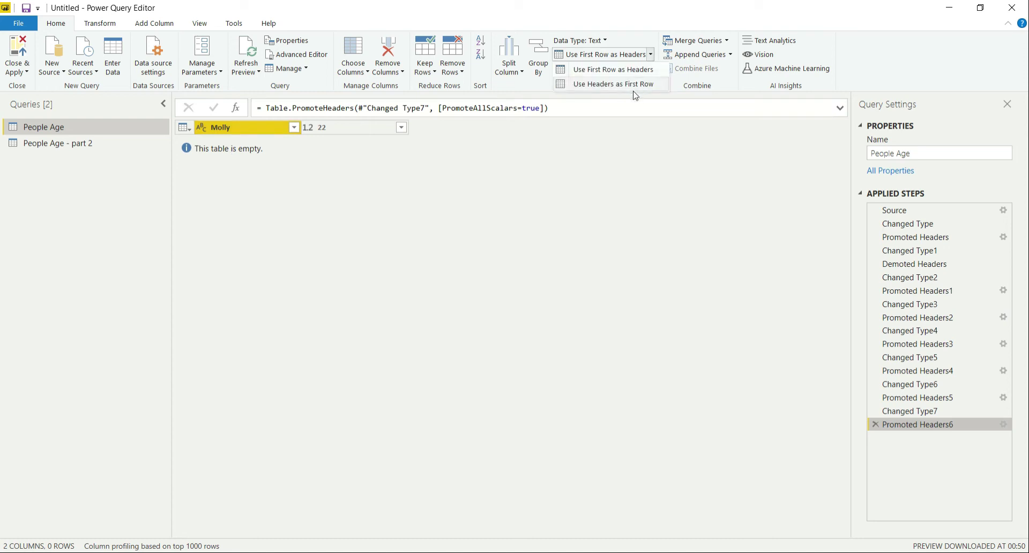
click(605, 153)
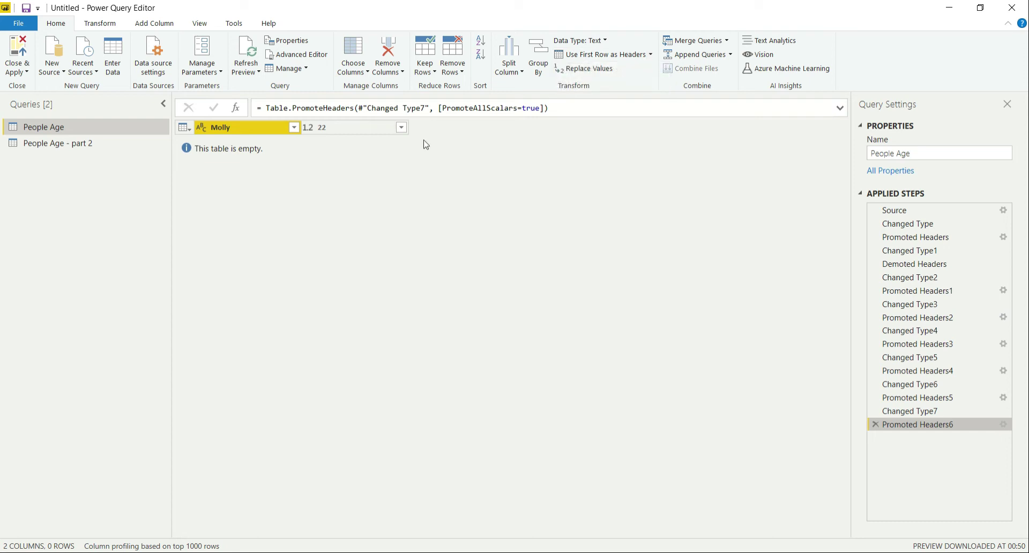
click(92, 151)
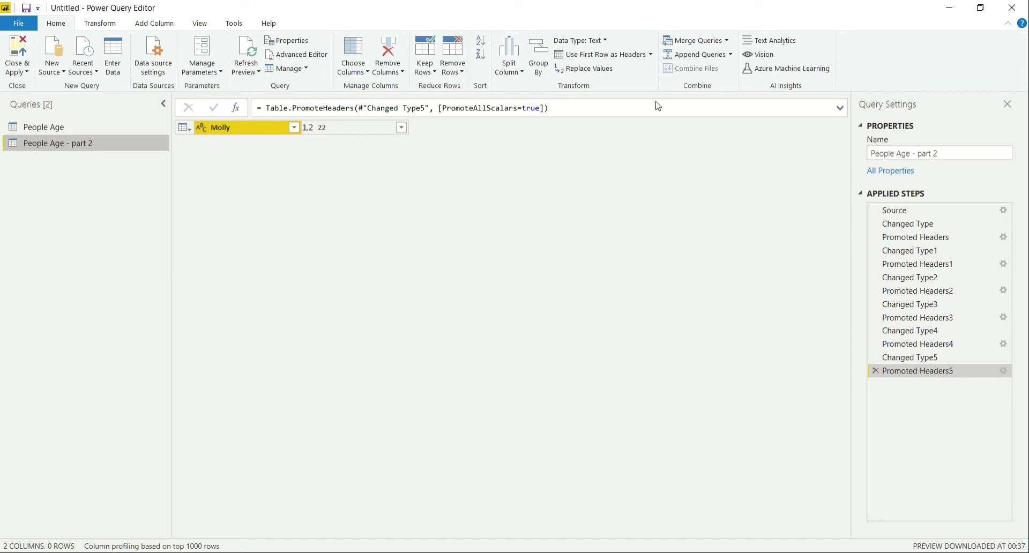
Use Headers as First Row so Molly and 22 drop under Column1 and Column2
click(650, 55)
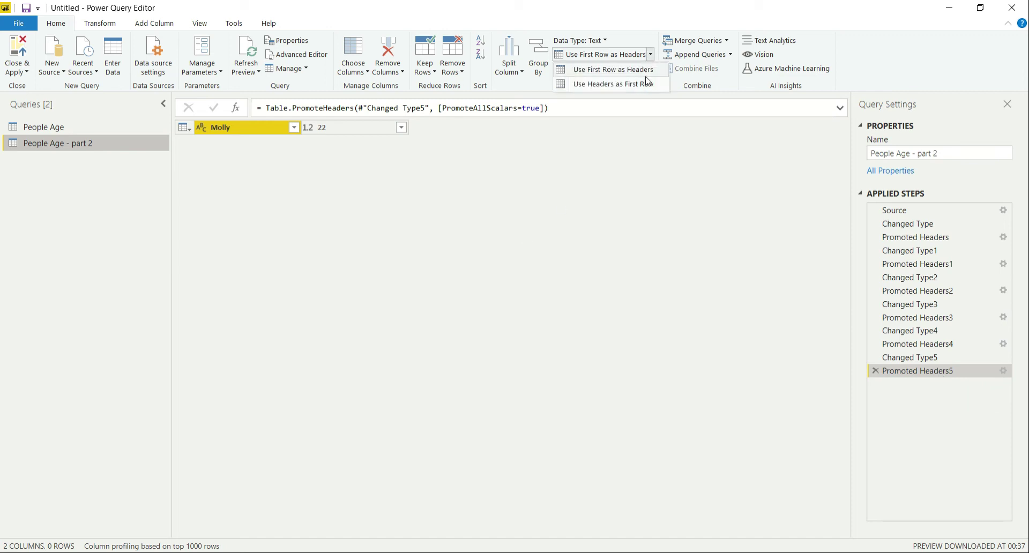
click(647, 83)
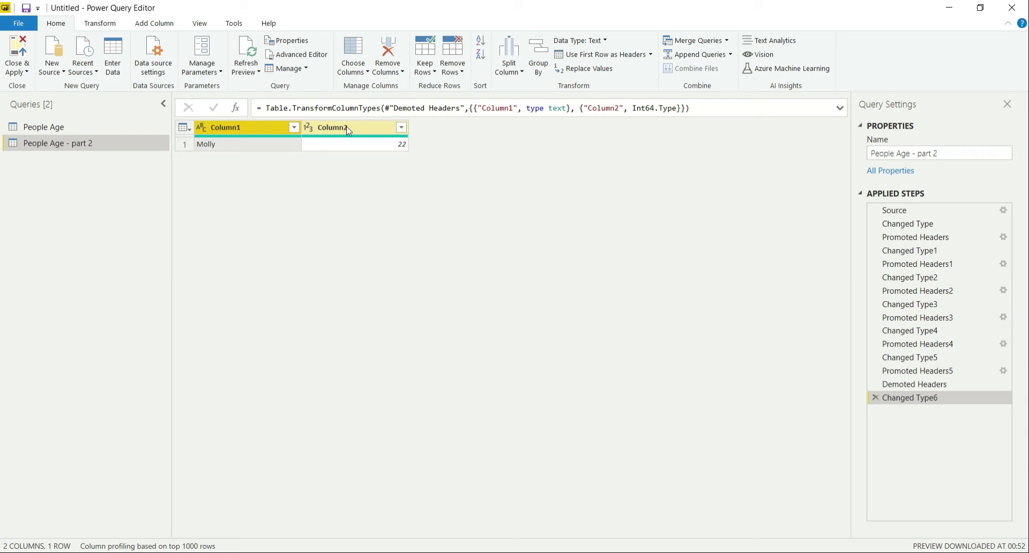
Demote the Column1/Column2 headers of People Age - part 2 into data rows several times
click(650, 55)
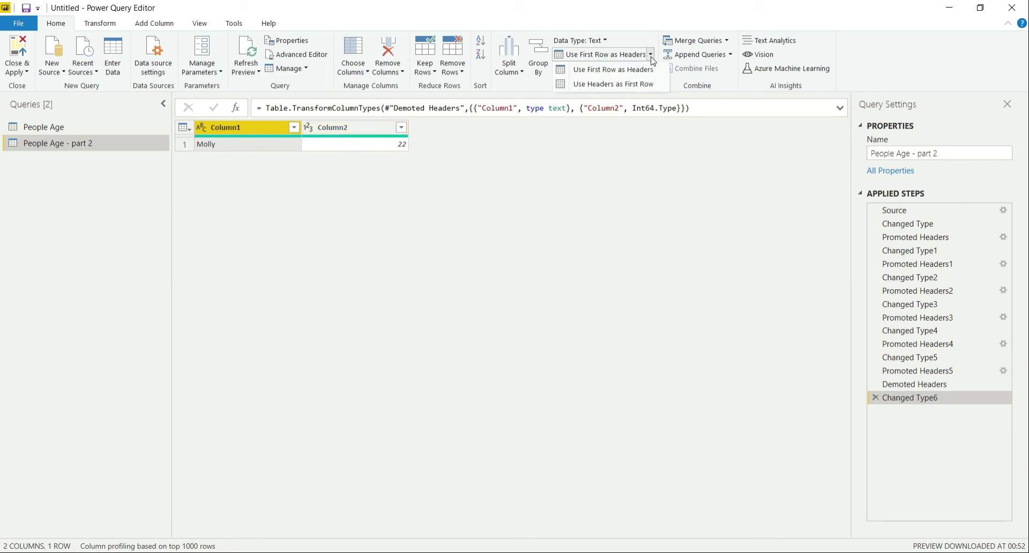
click(629, 86)
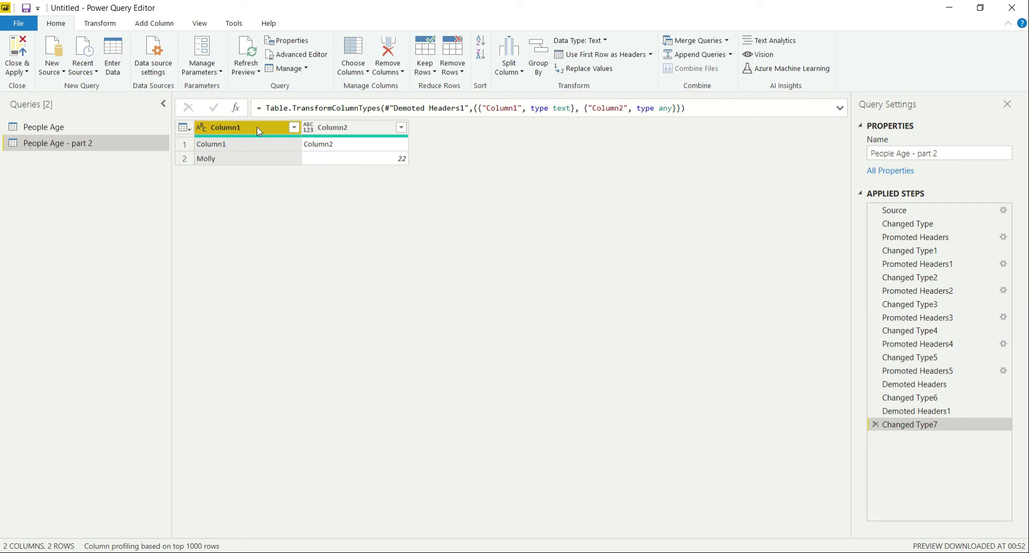
ctrl+click(346, 134)
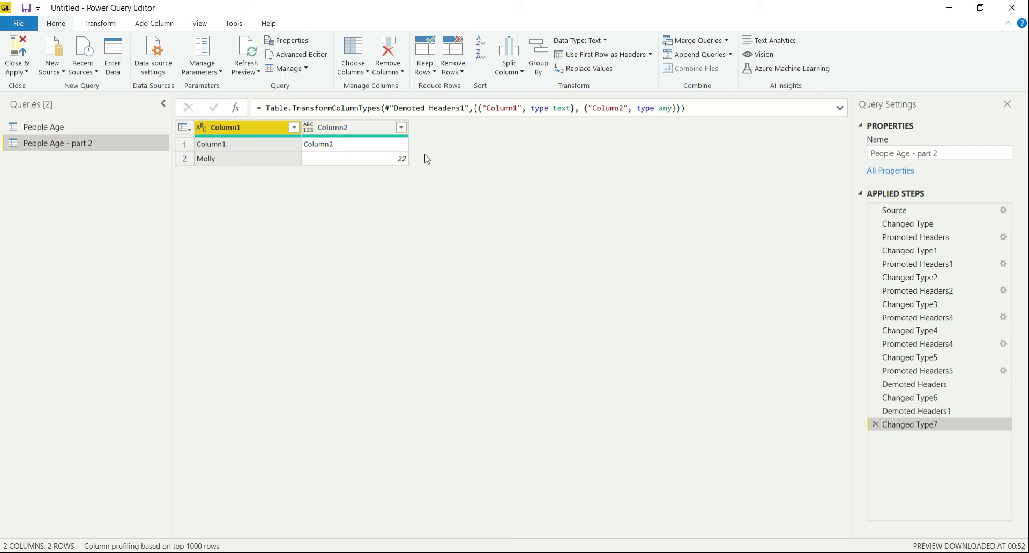
click(650, 54)
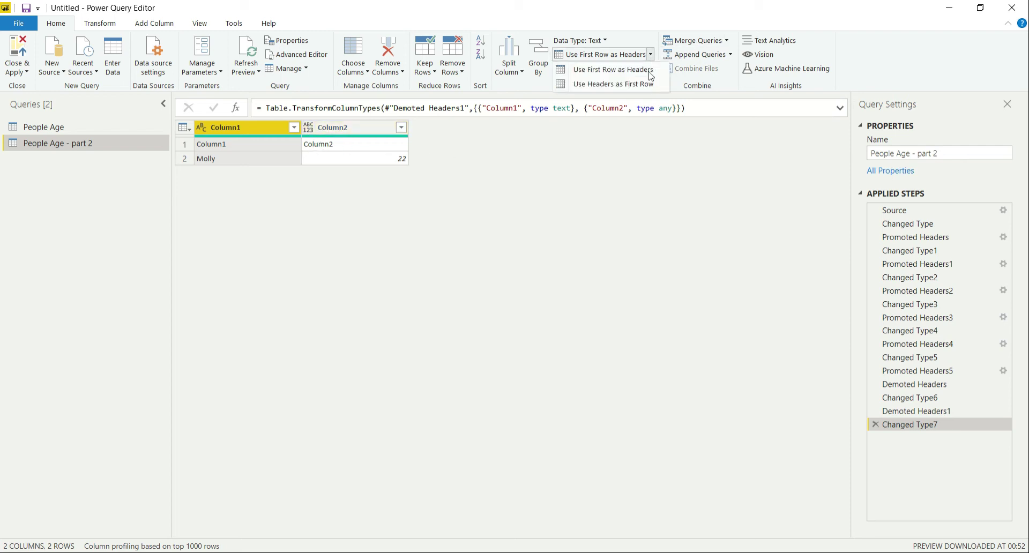
click(650, 84)
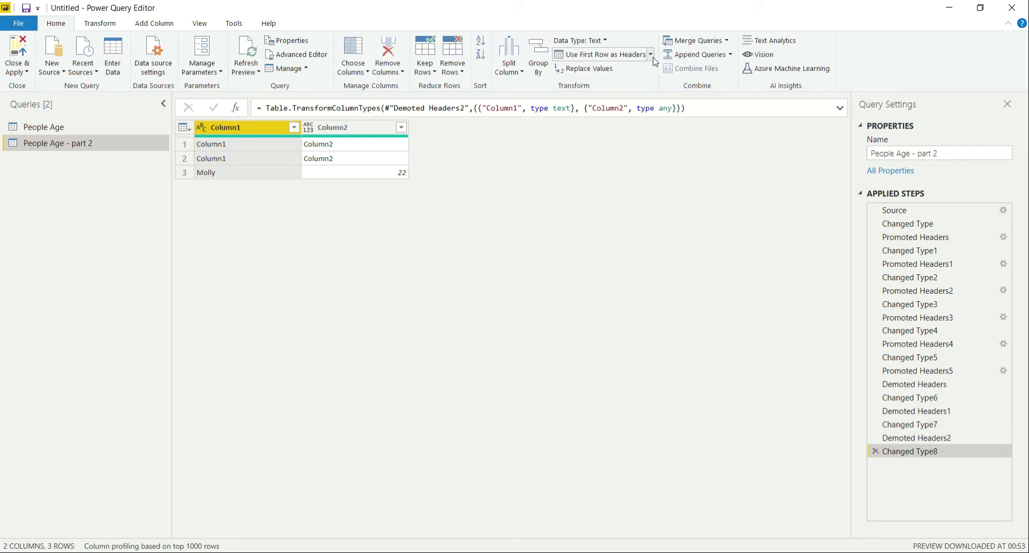
click(650, 54)
click(644, 85)
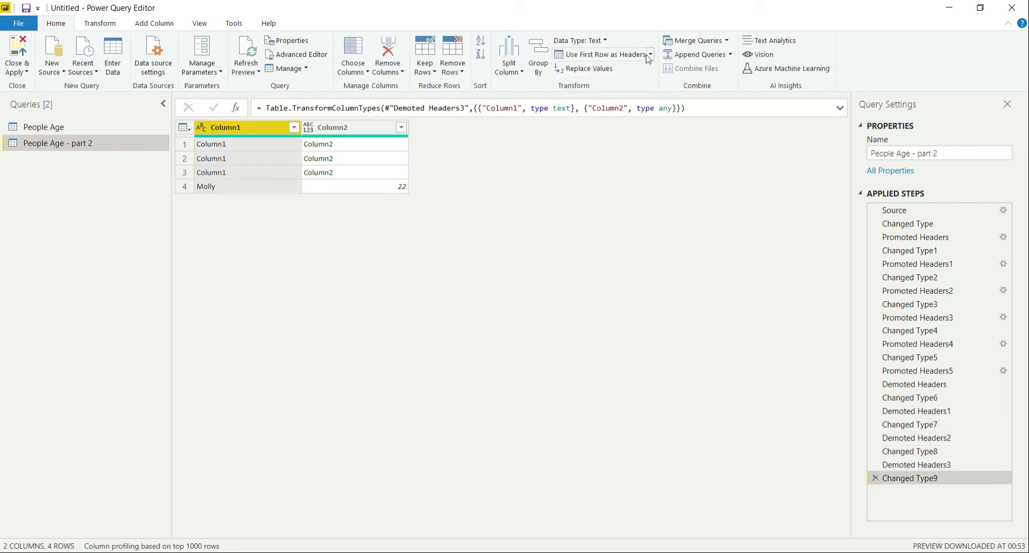
Demote the headers into the data a few more times, then switch to the People Age query
click(650, 54)
click(653, 69)
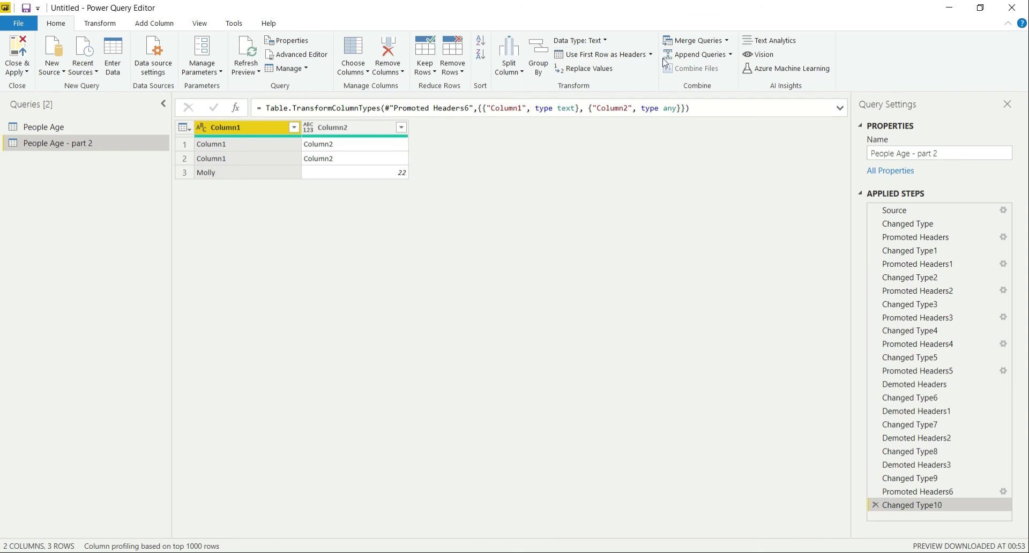
click(650, 54)
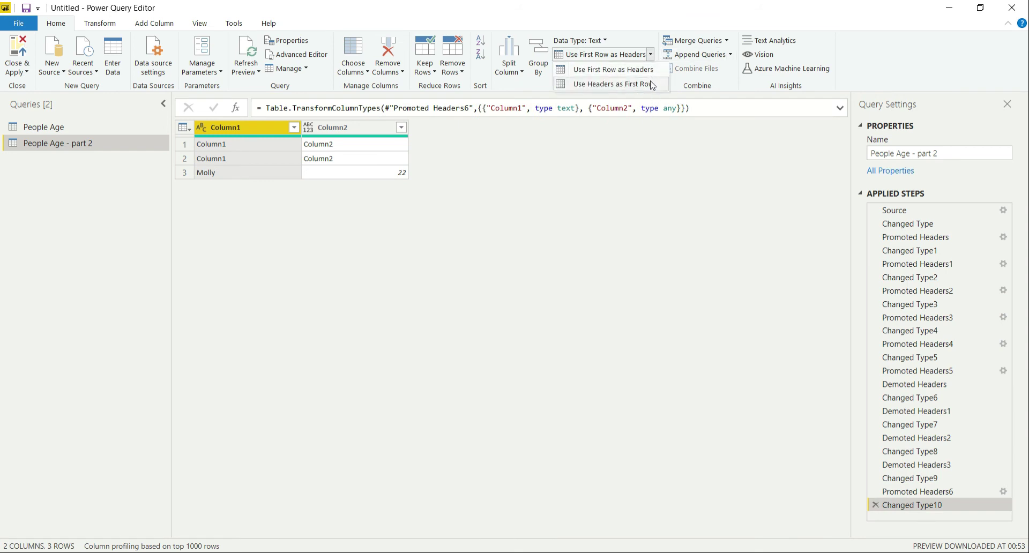
click(650, 84)
click(650, 54)
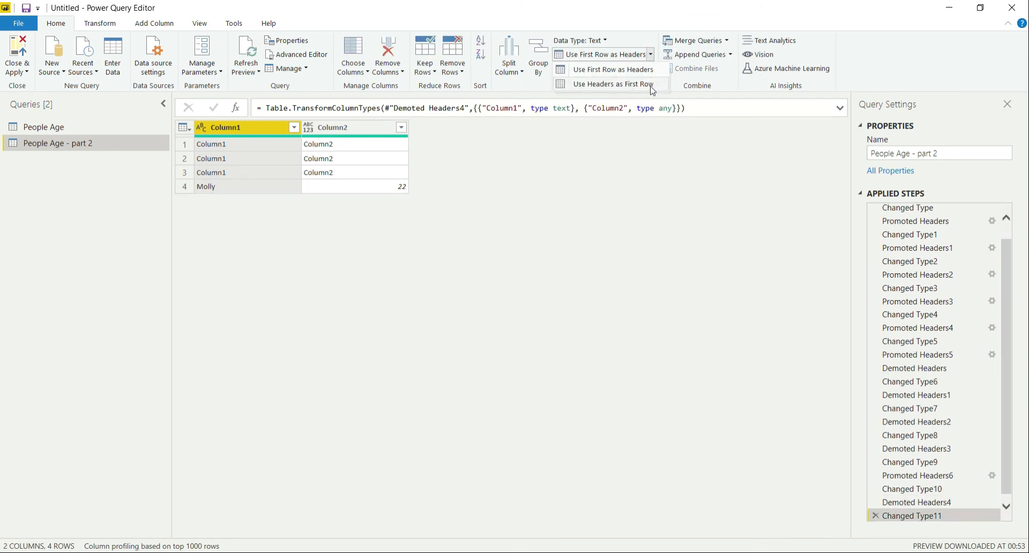
click(649, 84)
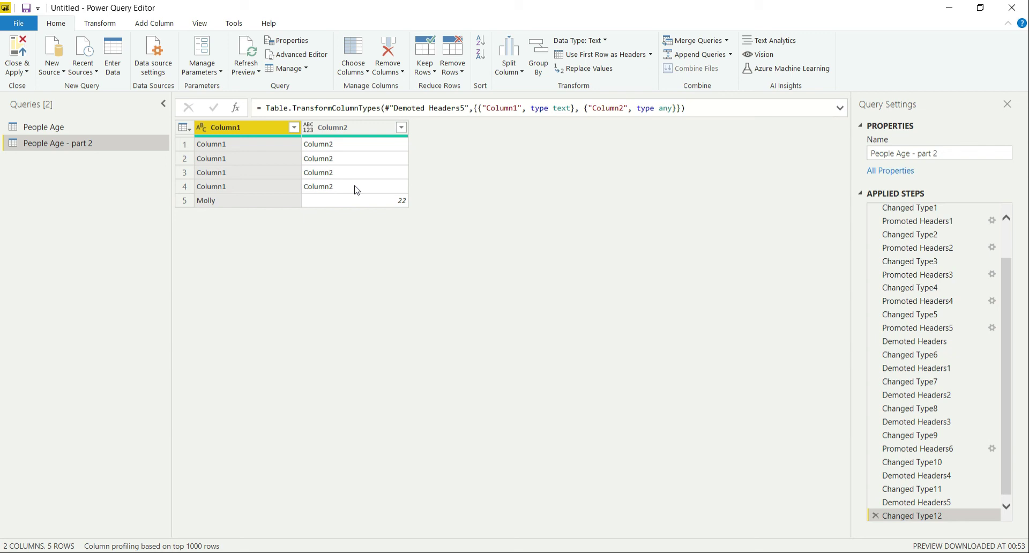
click(93, 130)
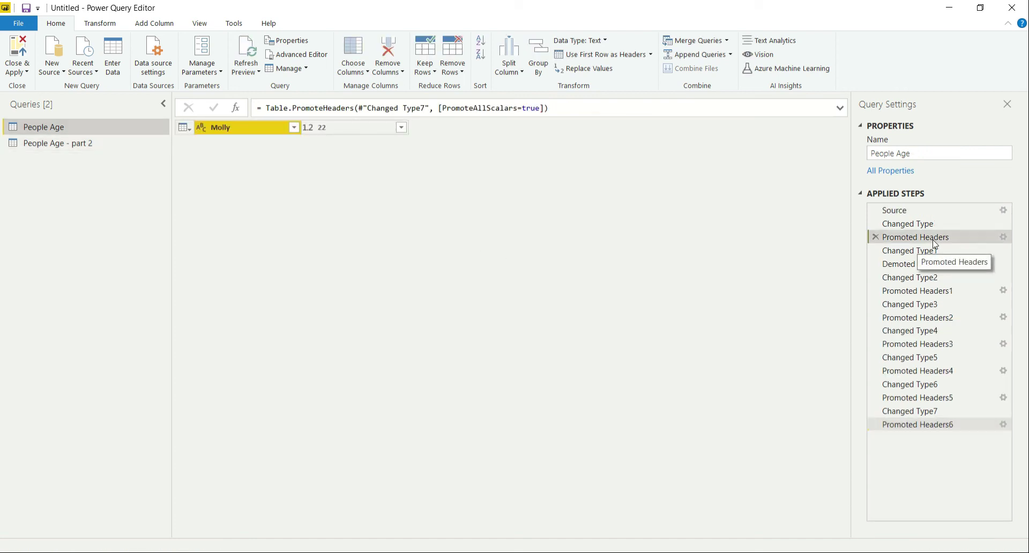
Preview Promoted Headers, Changed Type, Changed Type1 and Changed Type2, ending at Changed Type4 with John/21 headers
click(933, 242)
click(921, 251)
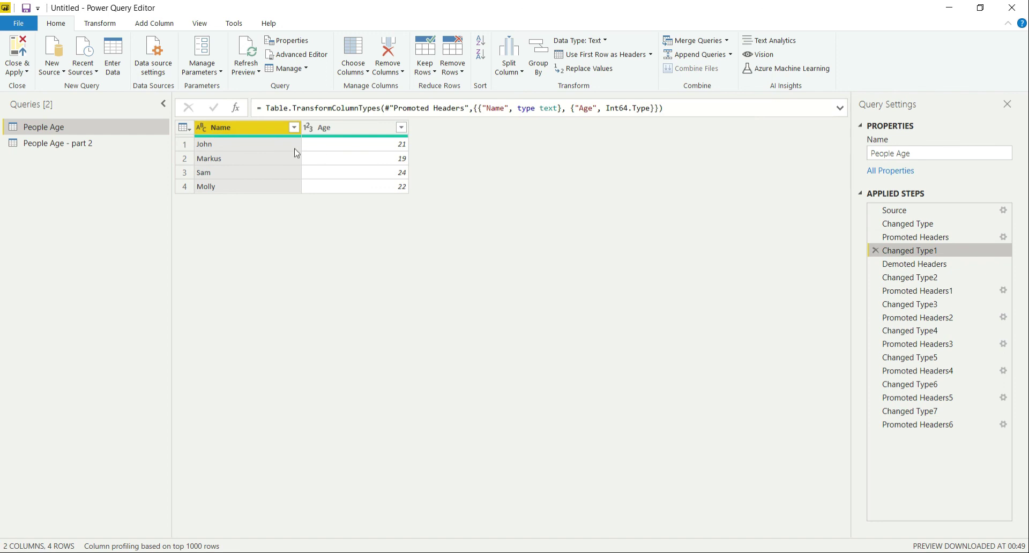
click(913, 223)
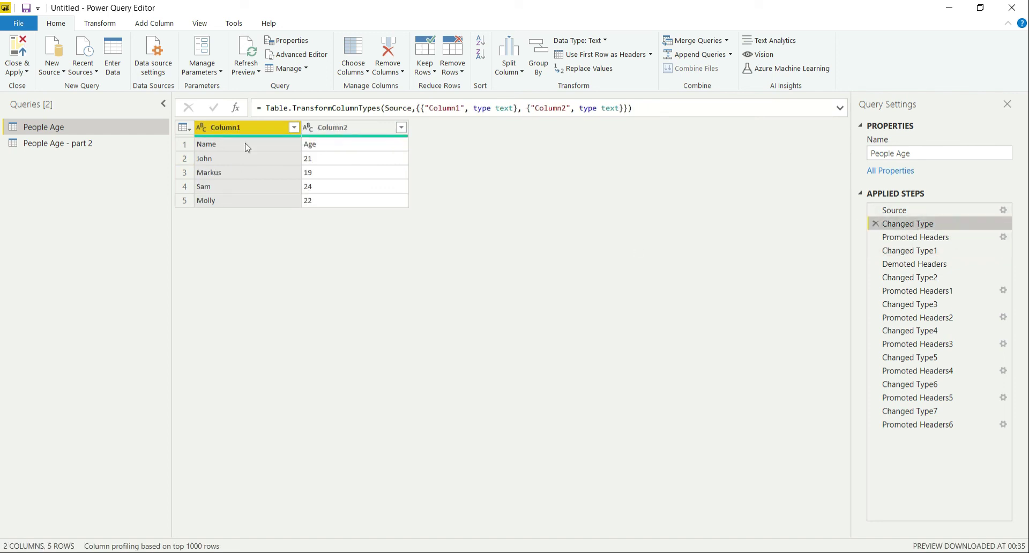
click(921, 250)
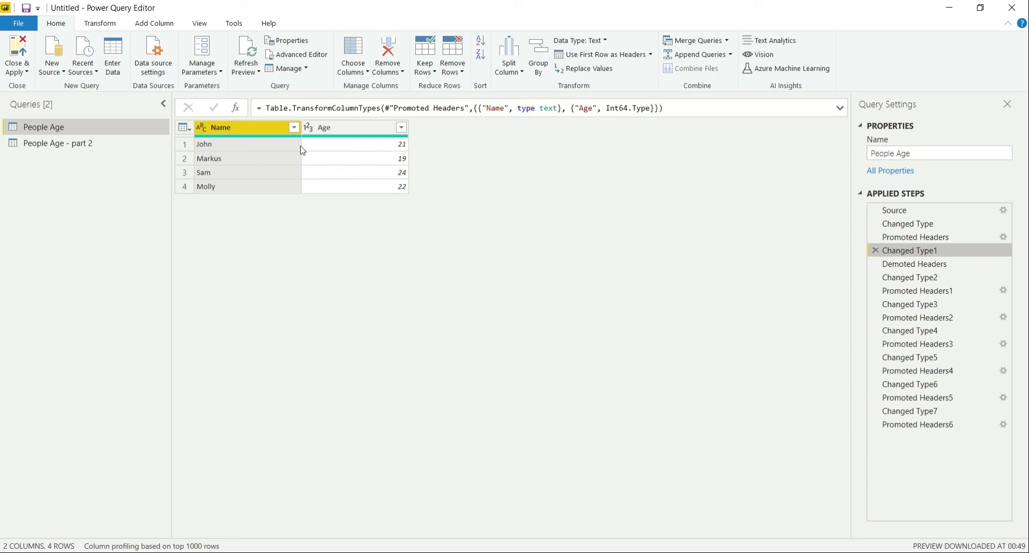
click(205, 149)
click(374, 149)
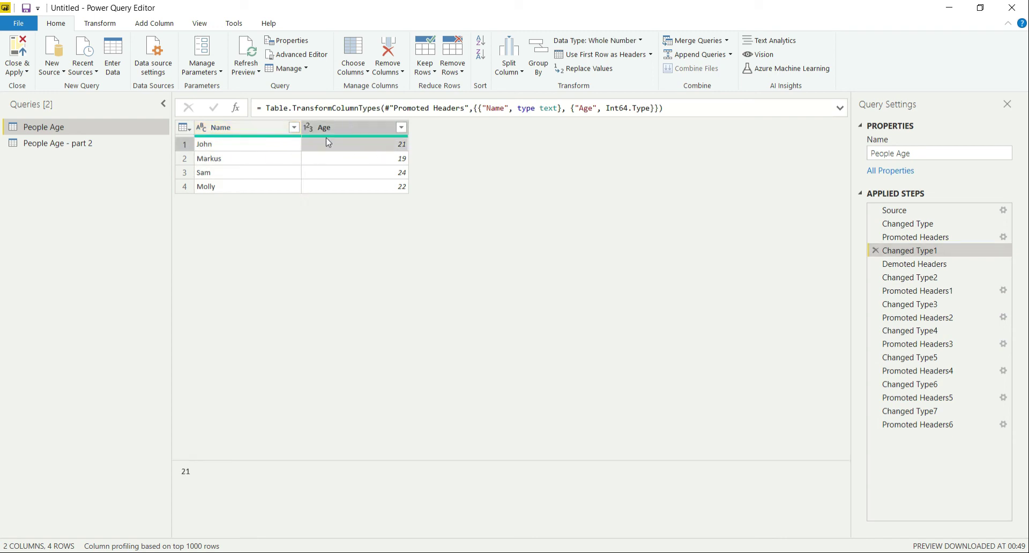
click(920, 277)
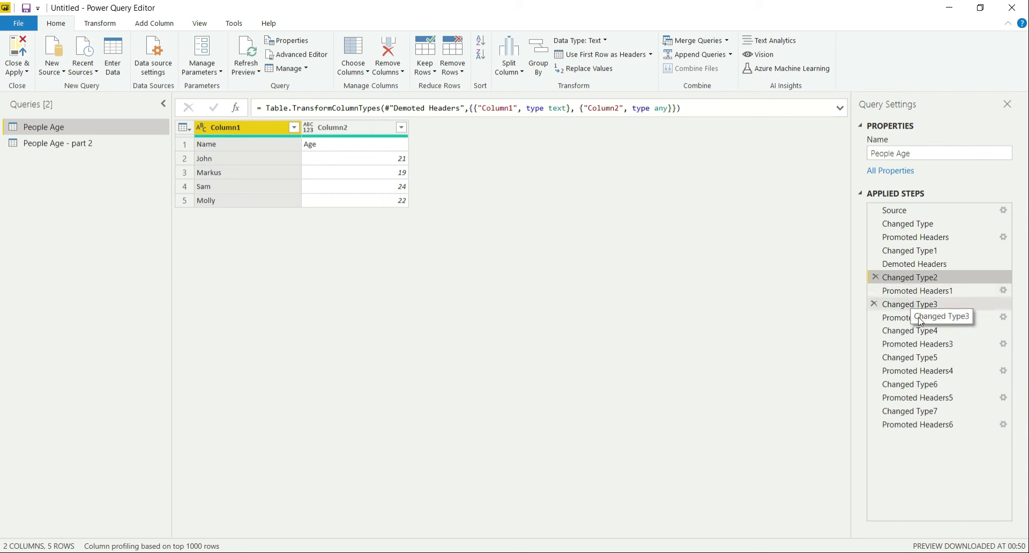
click(920, 331)
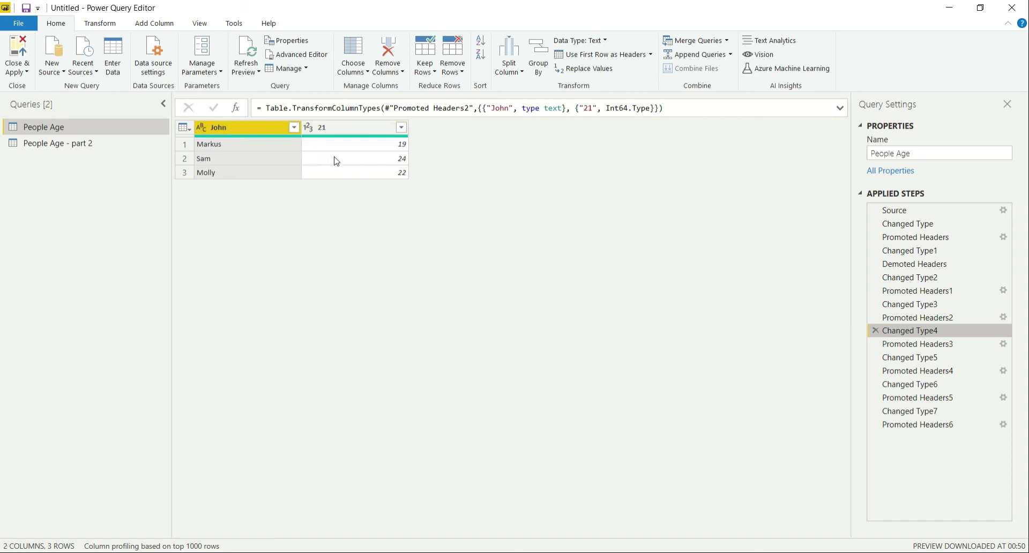
Insert a Demoted Headers step after Changed Type4, moving John and 21 back into the rows
click(650, 55)
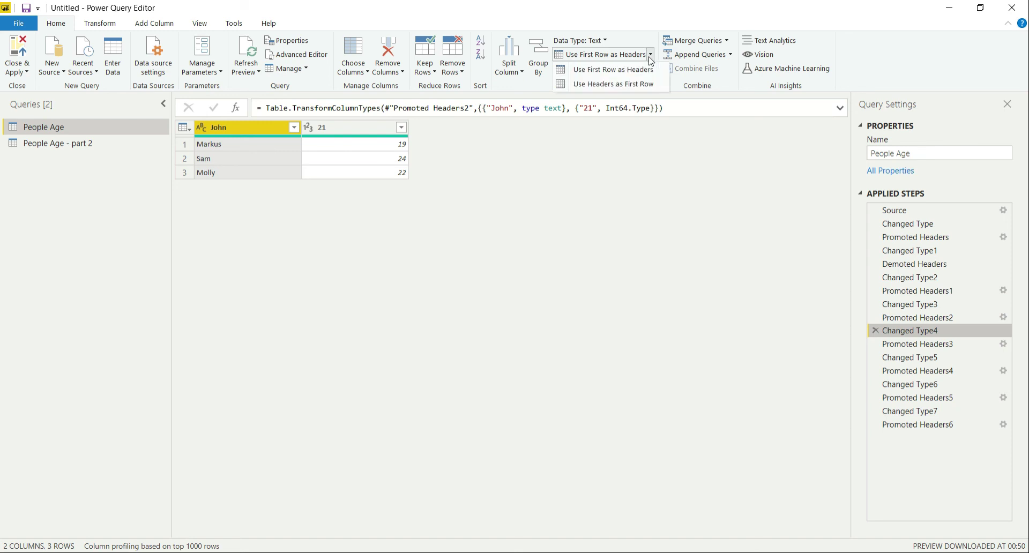
click(626, 84)
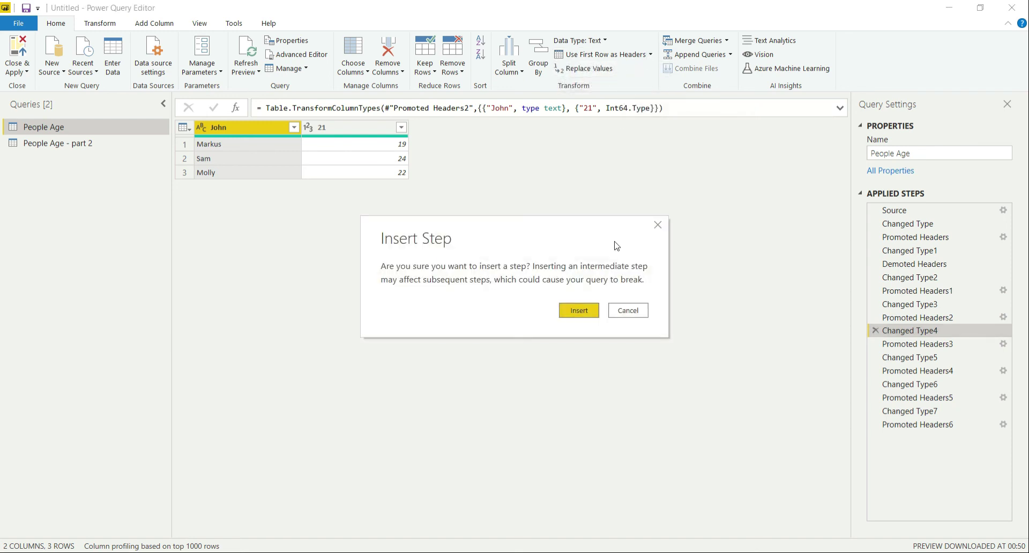
click(578, 310)
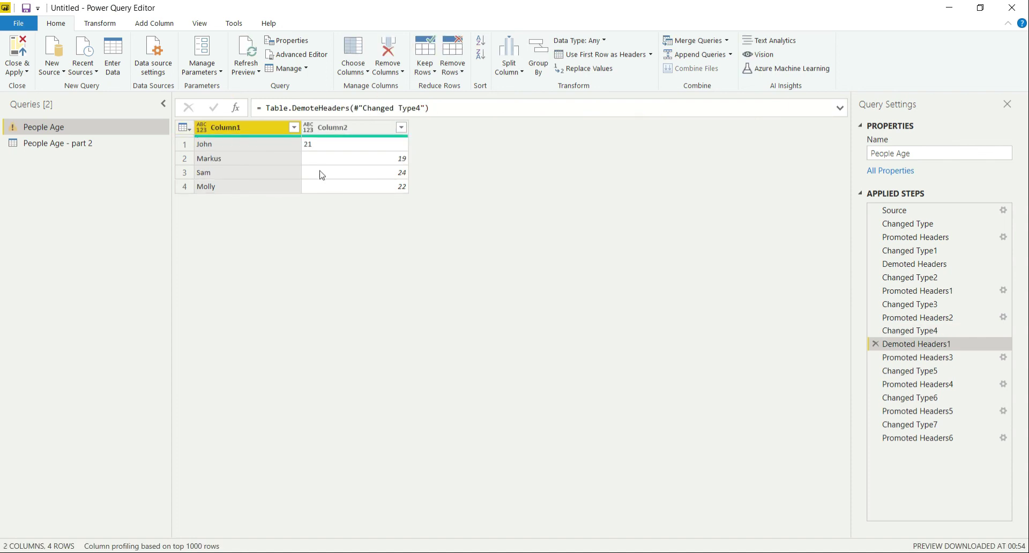
Rename Column2 to Age and Column1 to Name in an inserted Renamed Columns step
double_click(245, 134)
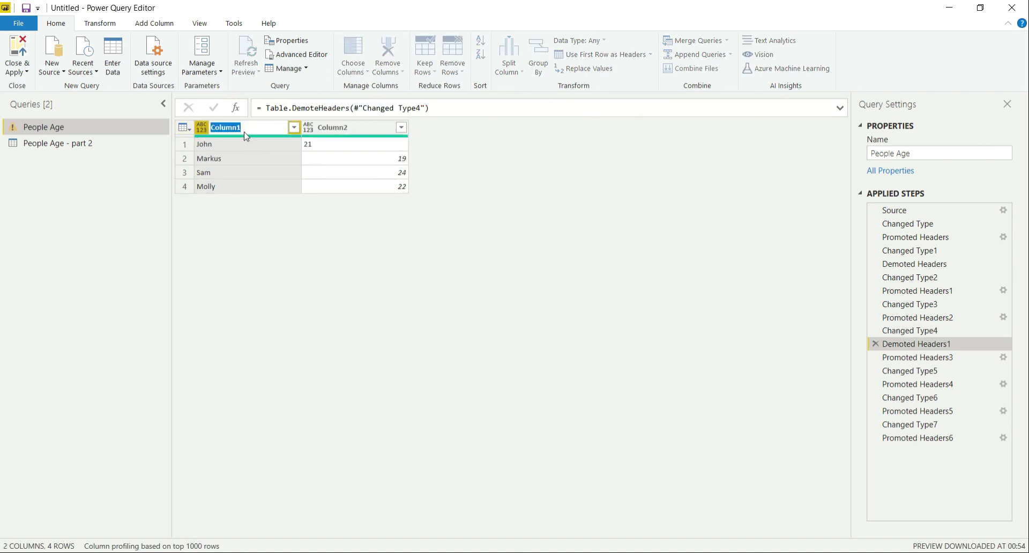
text(Name)
click(343, 129)
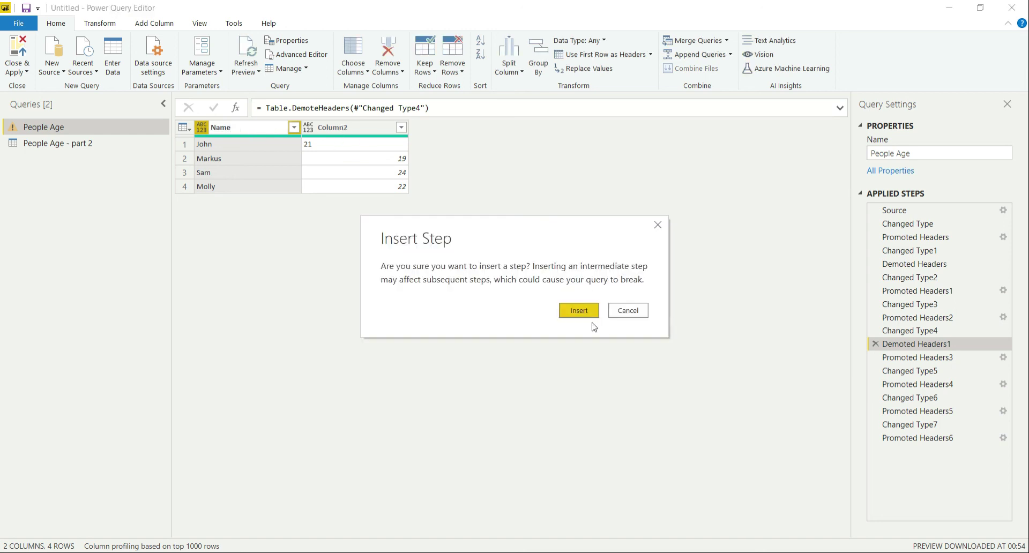
click(635, 314)
double_click(348, 130)
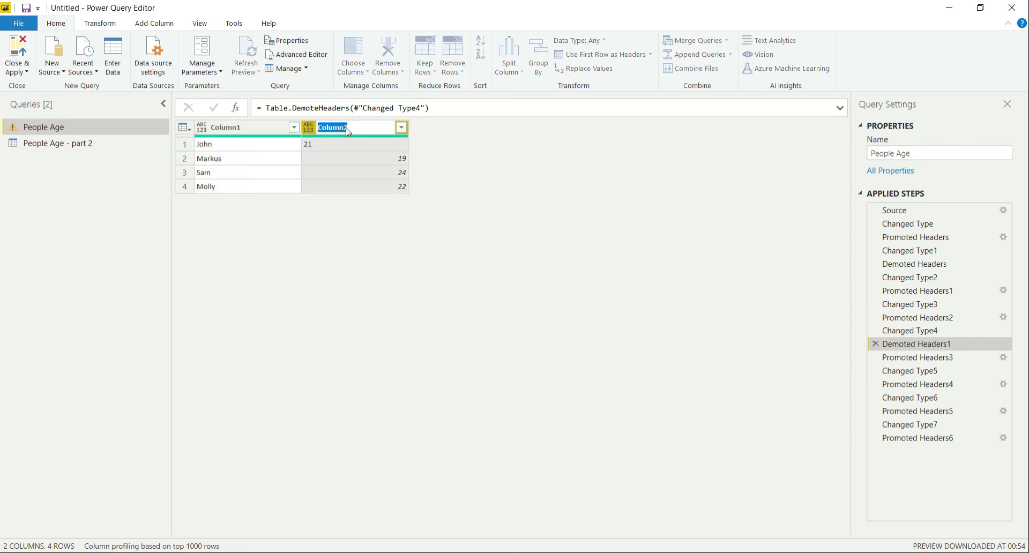
text(Age)
key(Return)
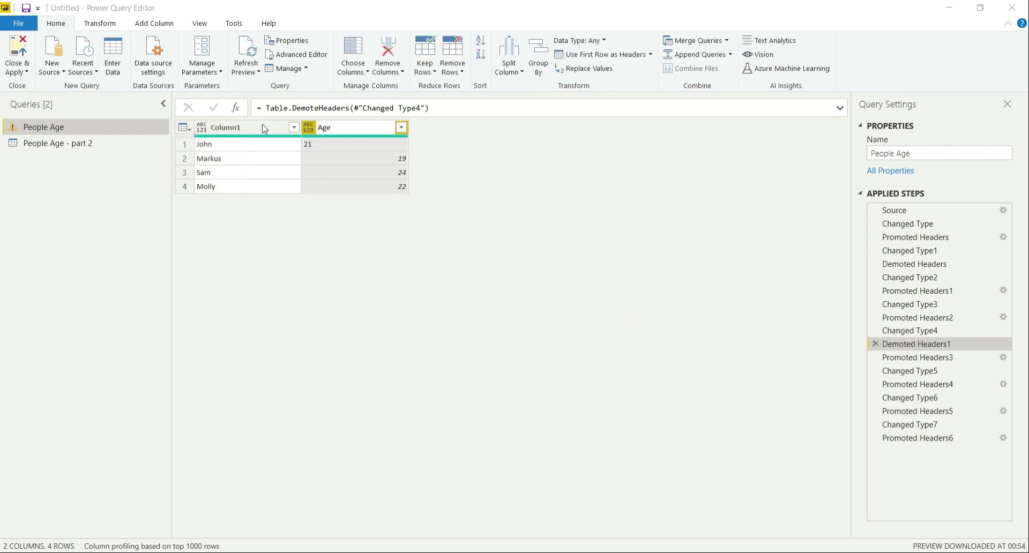
click(578, 311)
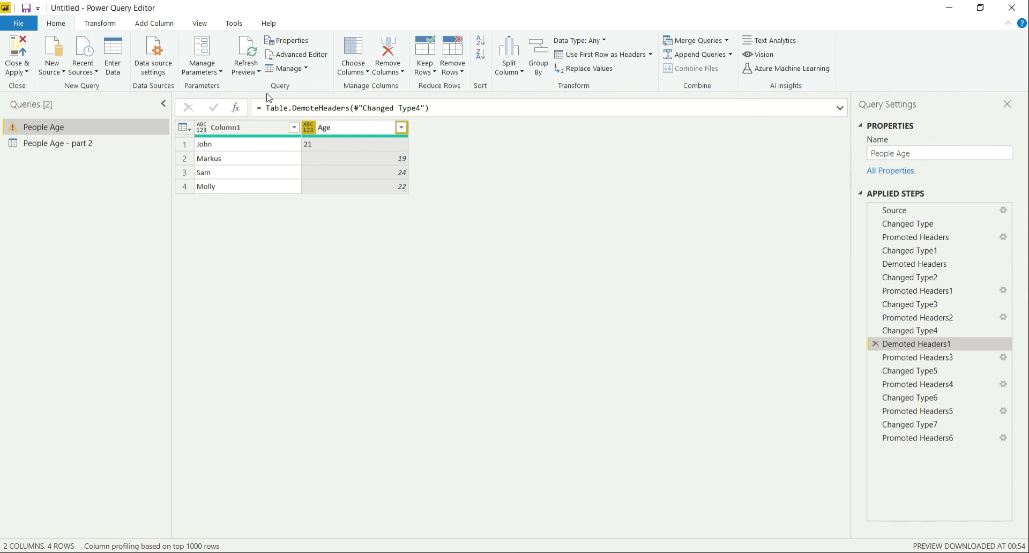
double_click(247, 127)
text(Nam)
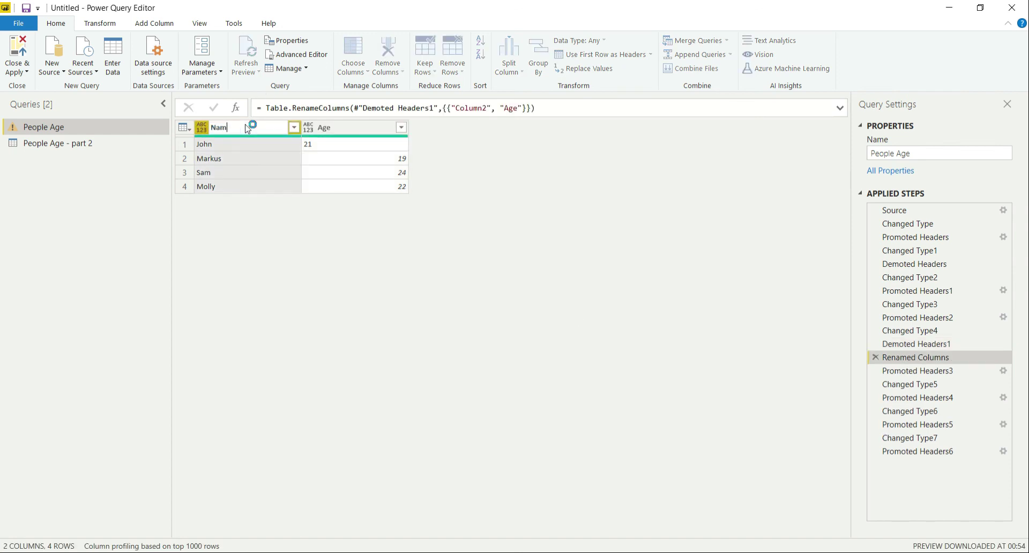
text(e)
key(Return)
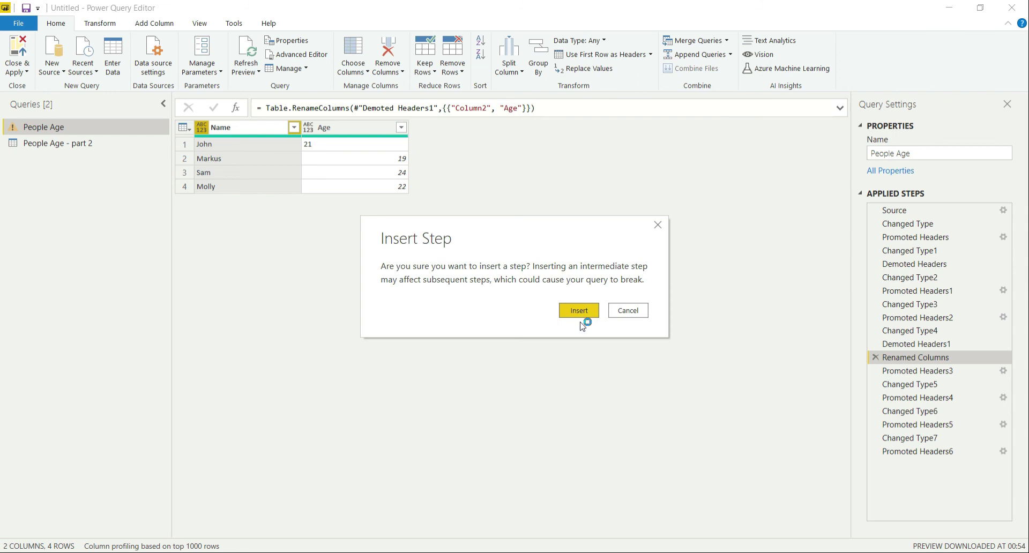
click(579, 310)
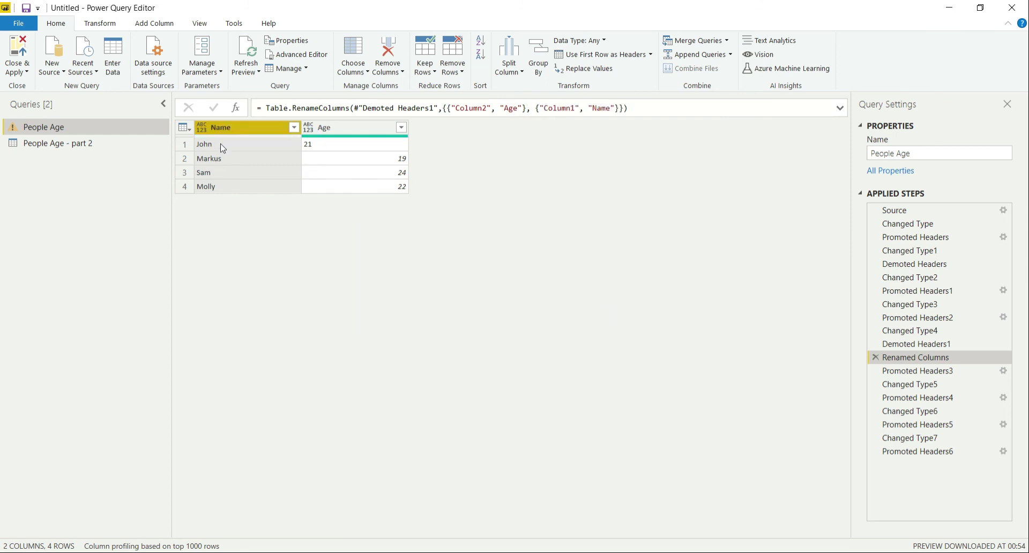
Set the Name column to Text and Age to Whole Number, inserting each type-change step
click(205, 126)
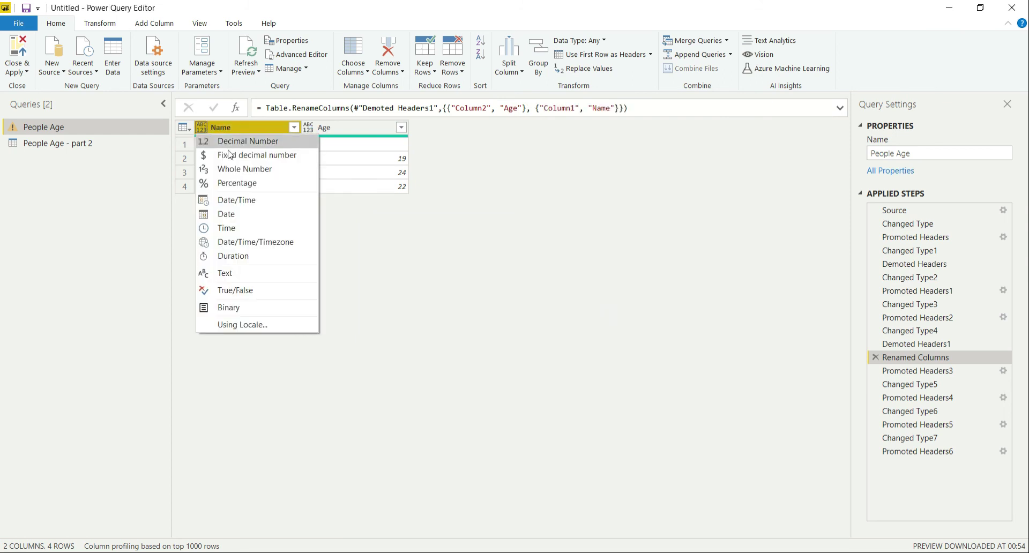
click(238, 274)
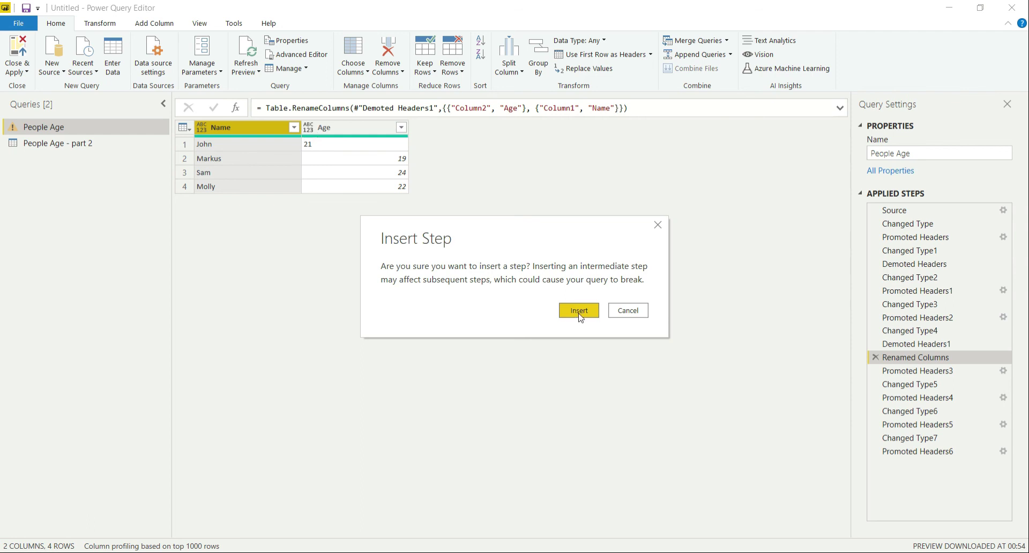
click(579, 312)
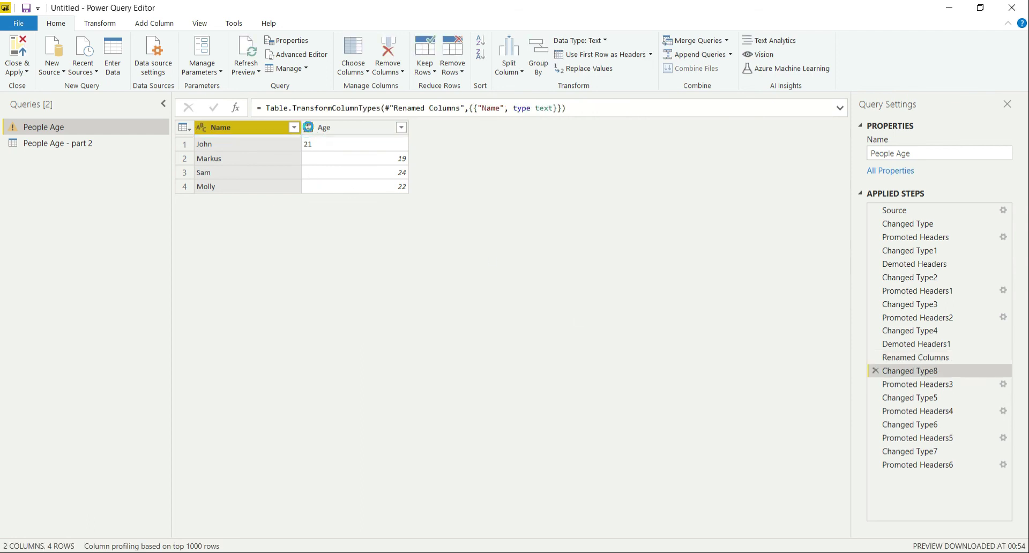
click(309, 128)
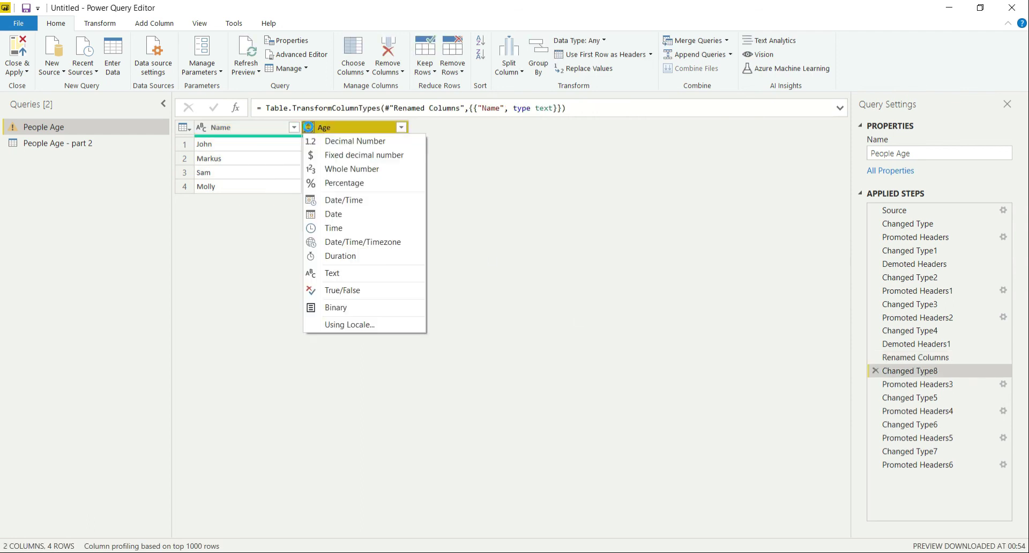
click(351, 170)
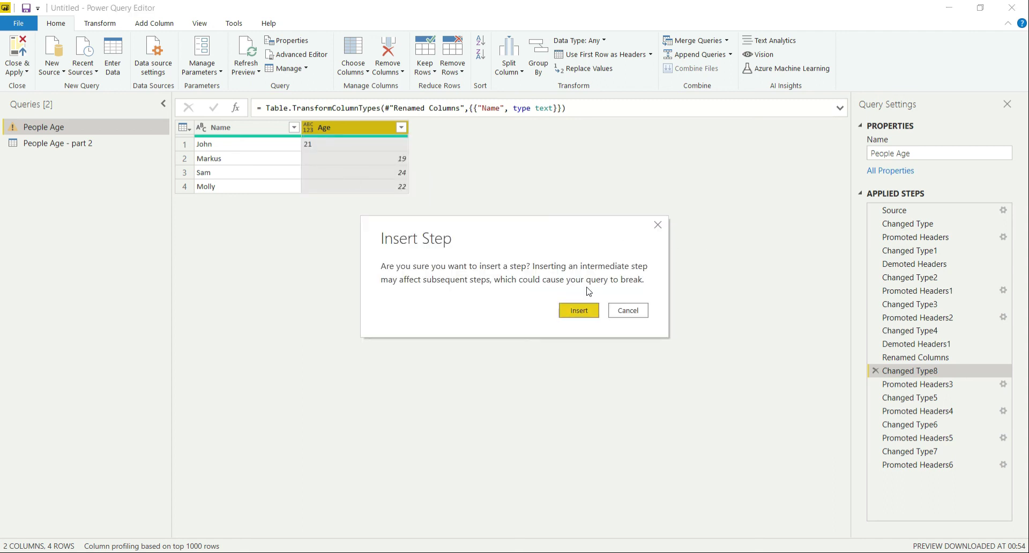
click(583, 314)
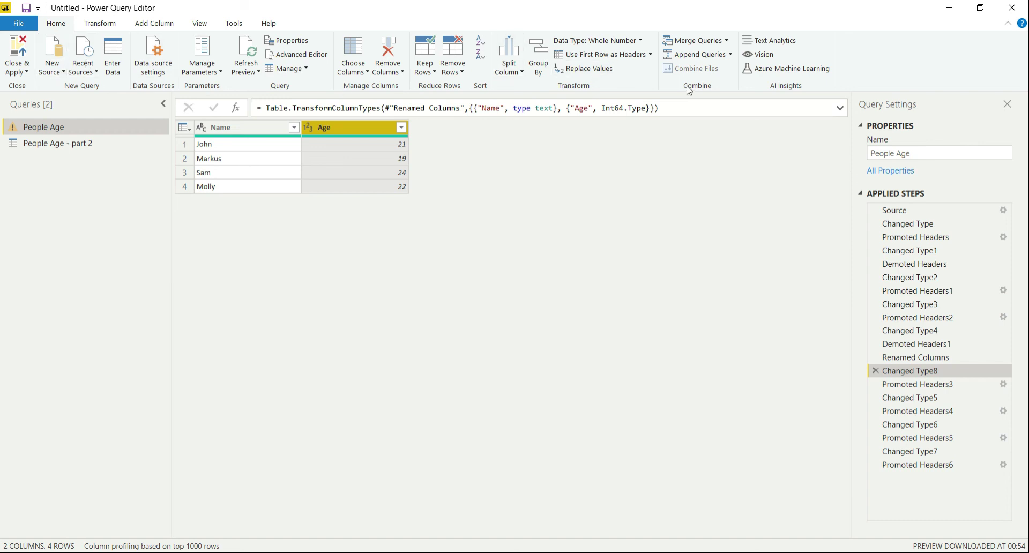
click(104, 29)
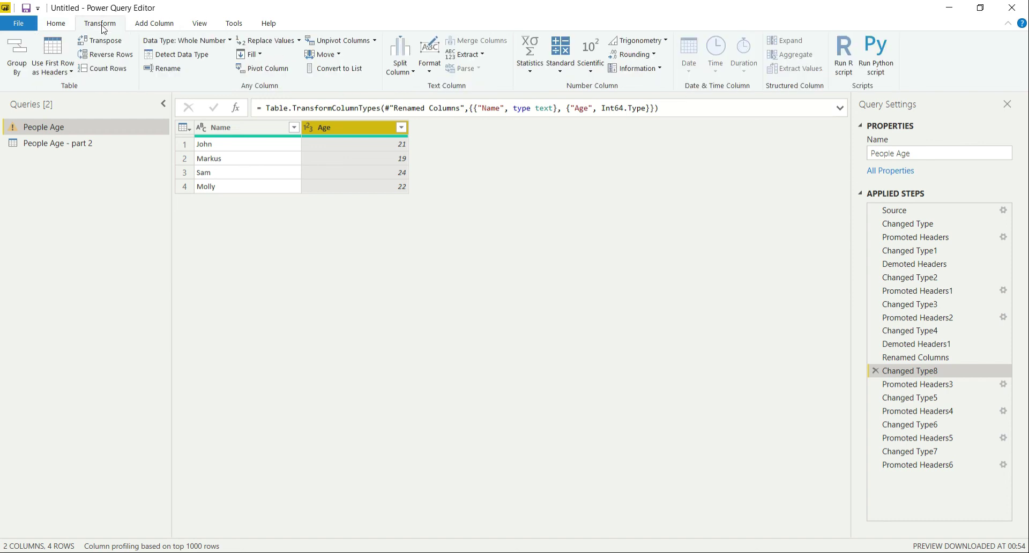
click(160, 27)
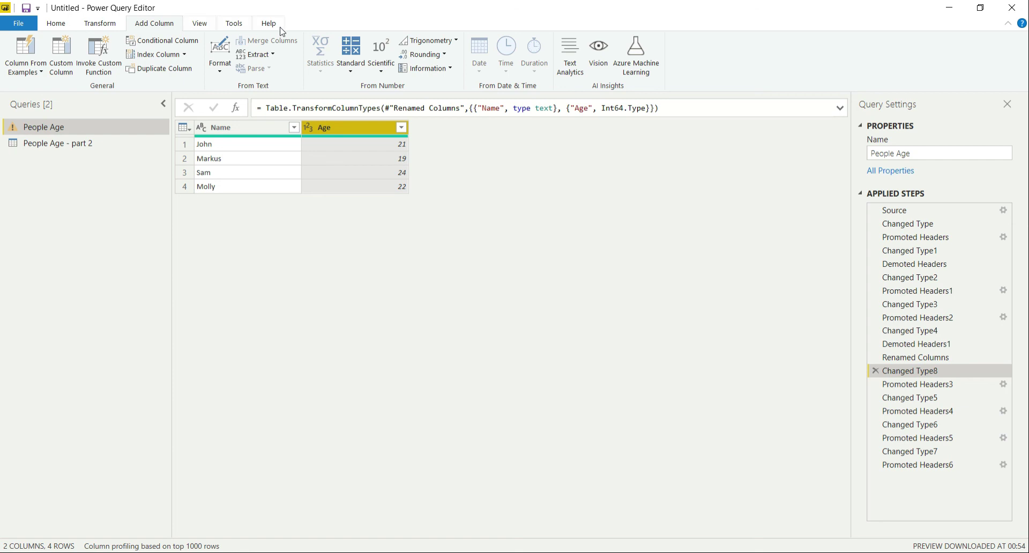
click(57, 27)
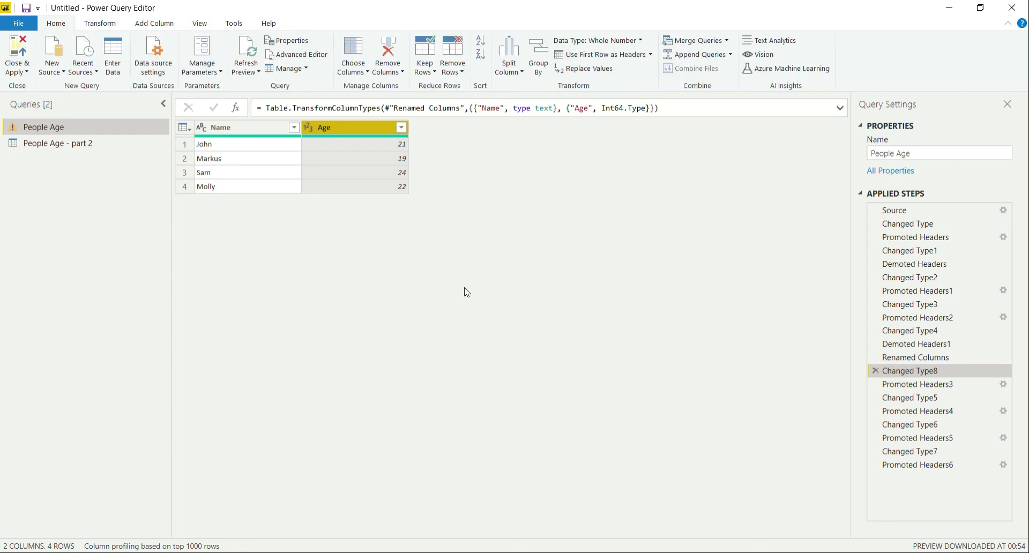